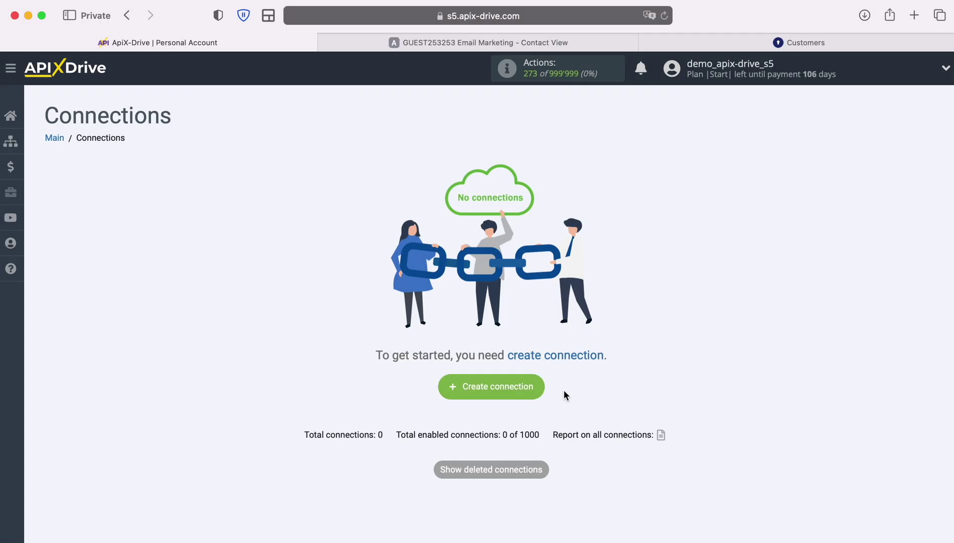
Create a new connection and set ActiveCampaign as the data source system.
left_click(530, 388)
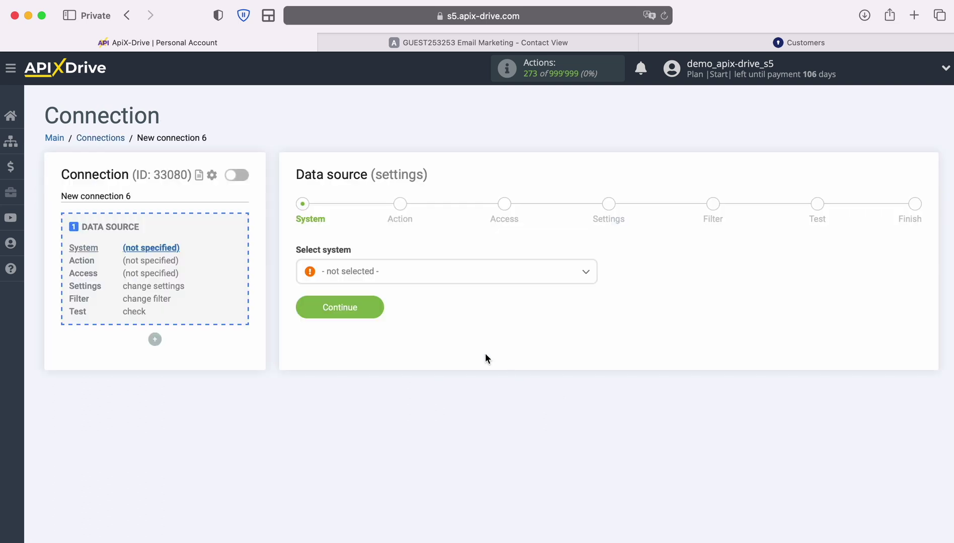
left_click(435, 284)
left_click(388, 368)
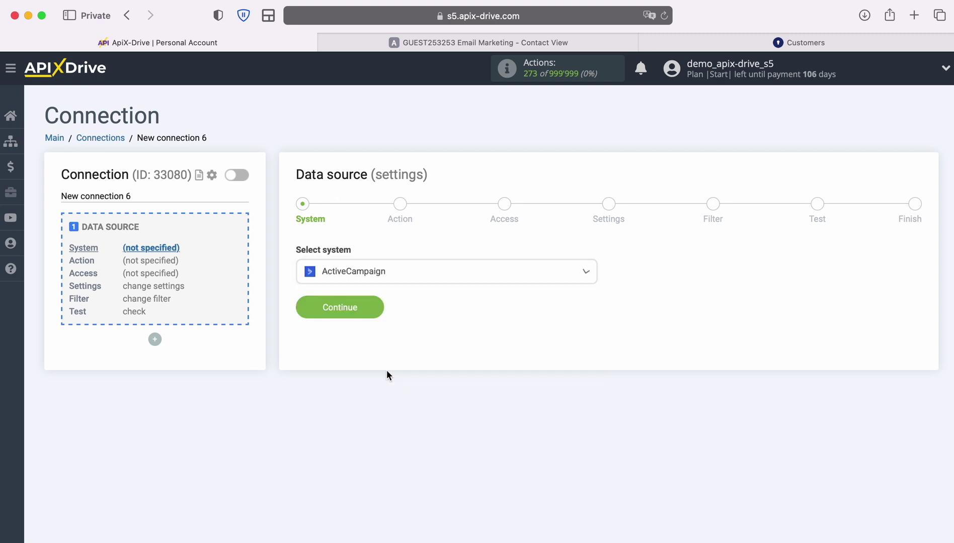
left_click(374, 305)
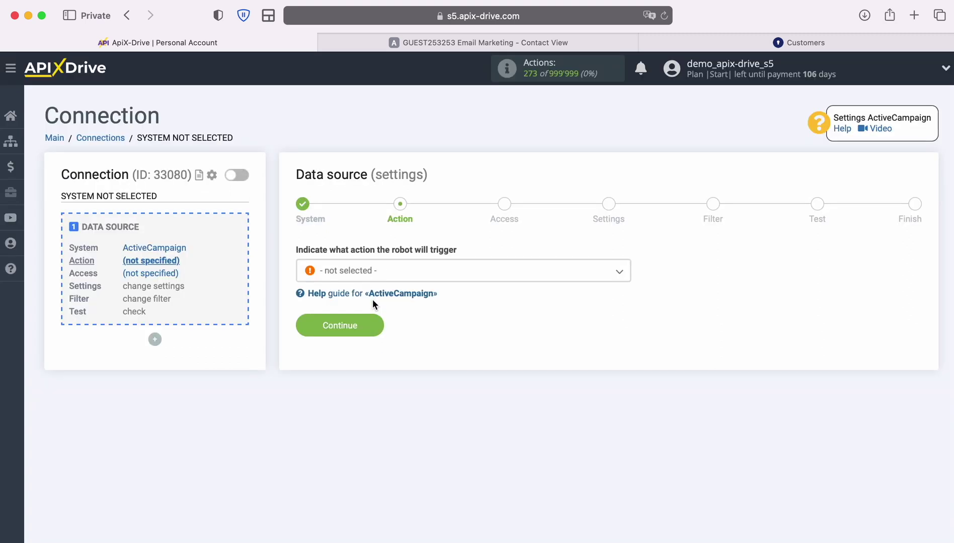
Set the ActiveCampaign source action to Get DEALS (new) and proceed to account access.
left_click(465, 272)
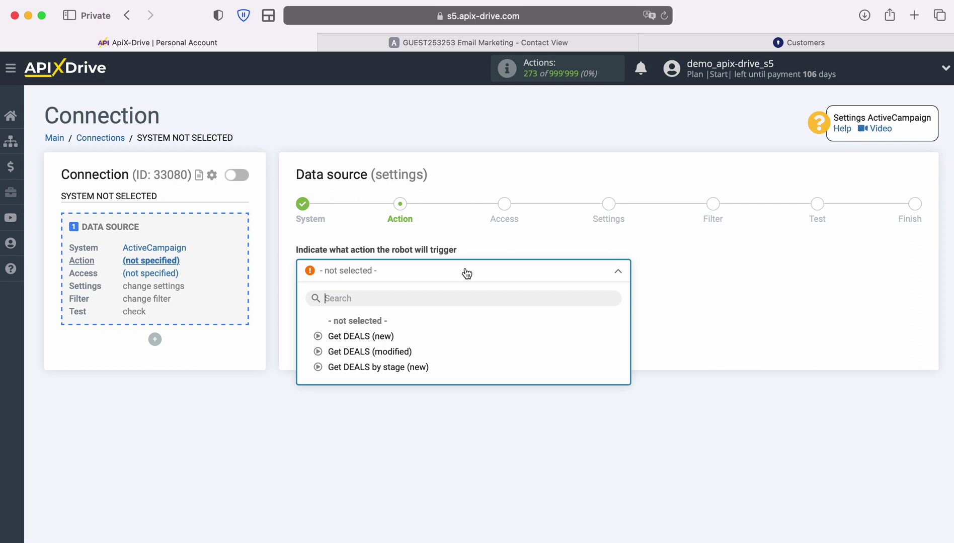
left_click(371, 336)
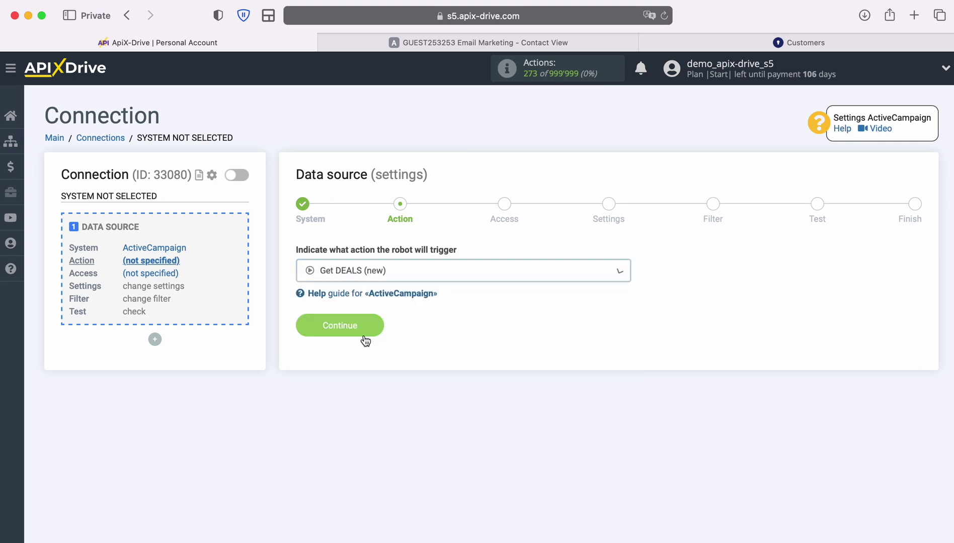
left_click(375, 325)
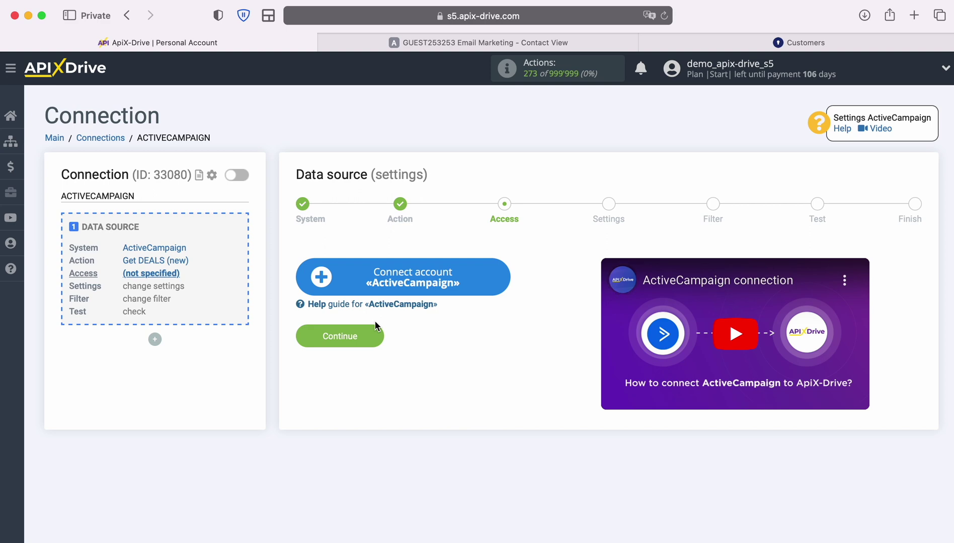
Start connecting an ActiveCampaign account and fill API Domain with the API URL copied from ActiveCampaign's developer settings.
left_click(504, 272)
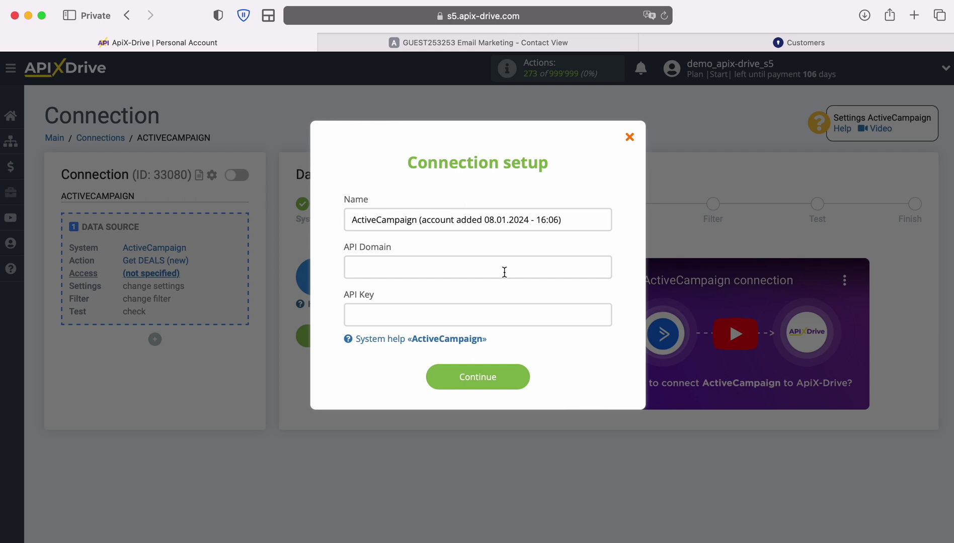
left_click(397, 45)
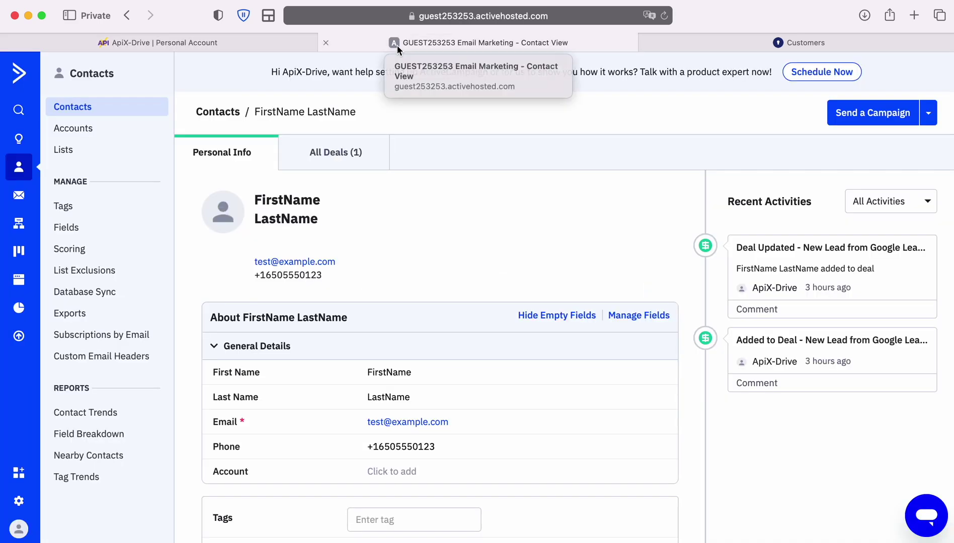
left_click(19, 500)
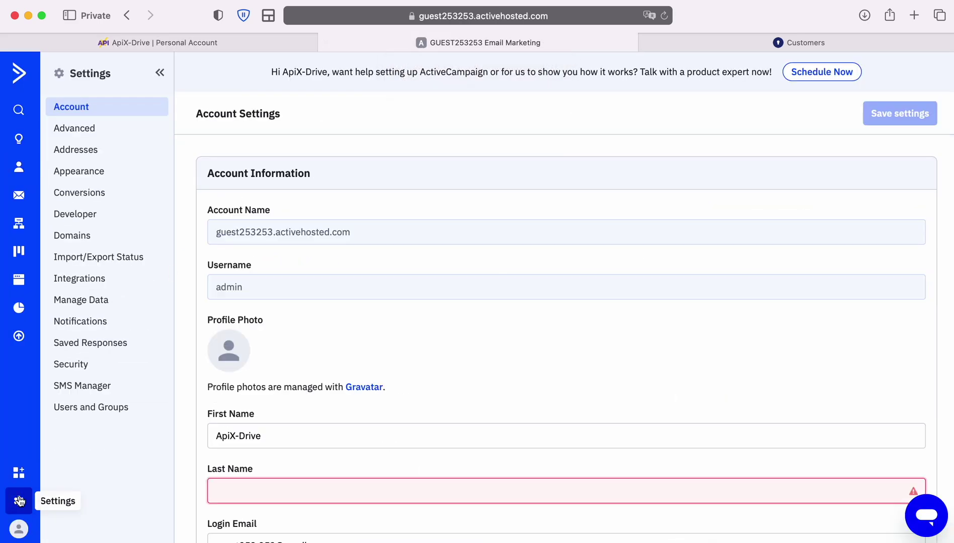
left_click(90, 216)
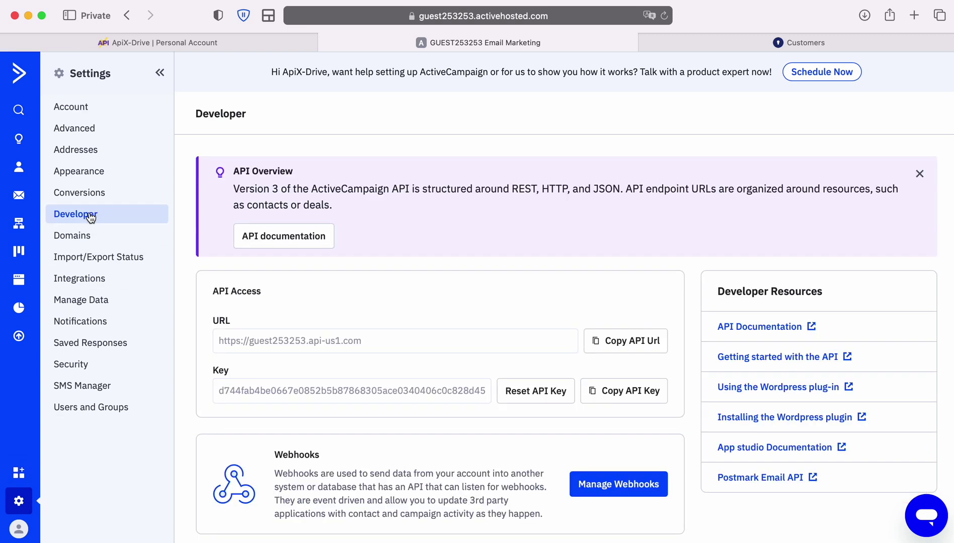
left_click(619, 342)
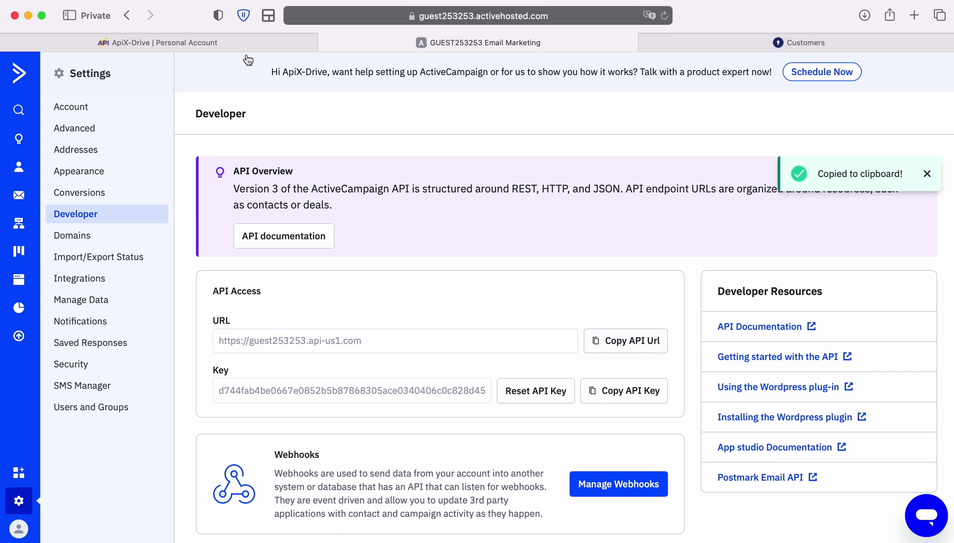
left_click(229, 40)
right_click(405, 273)
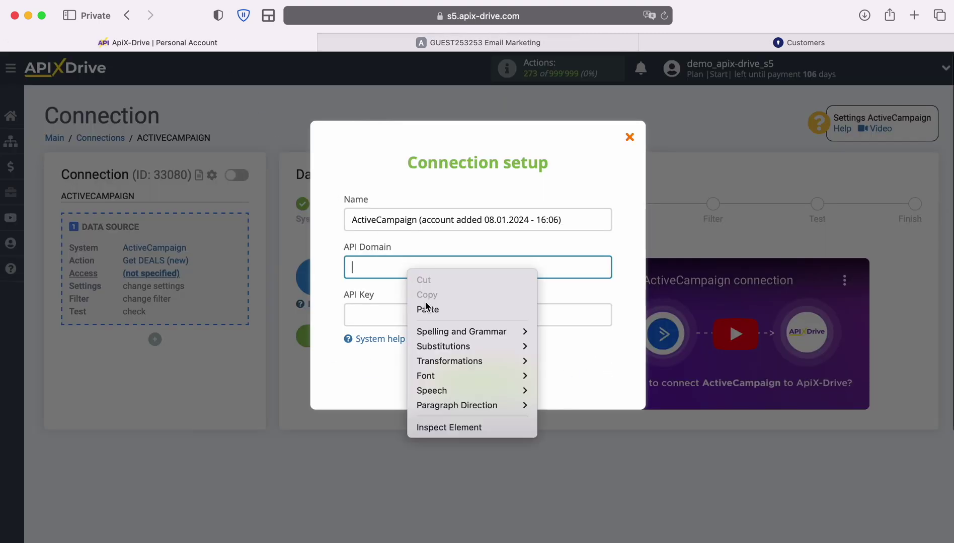
left_click(429, 310)
Copy the API key from ActiveCampaign's developer settings into ApiX-Drive's API Key field and save the account connection.
left_click(413, 42)
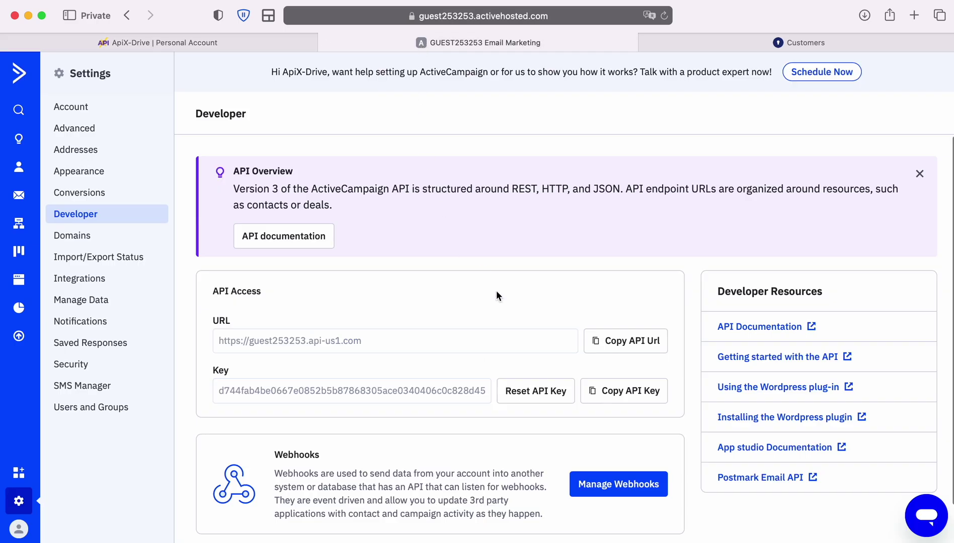
left_click(623, 391)
left_click(203, 40)
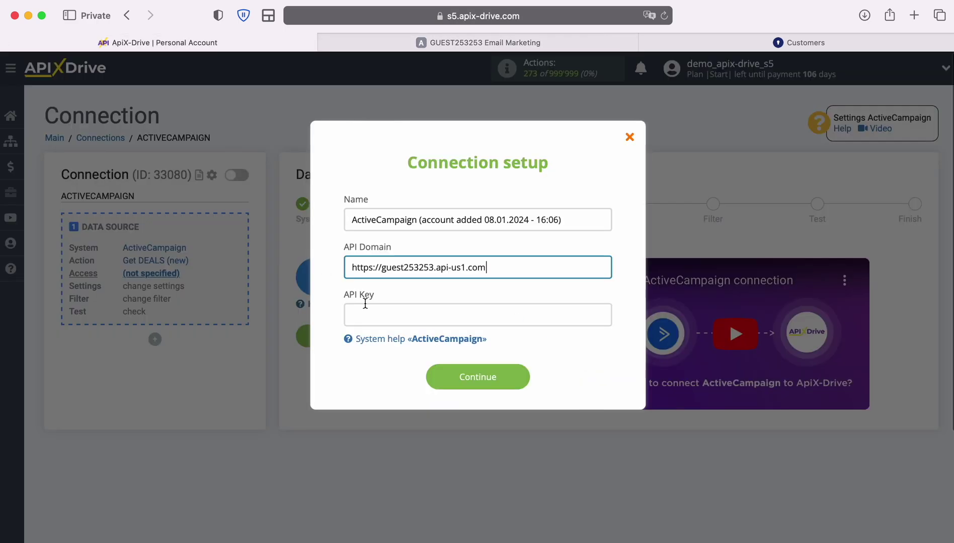
right_click(385, 319)
left_click(408, 361)
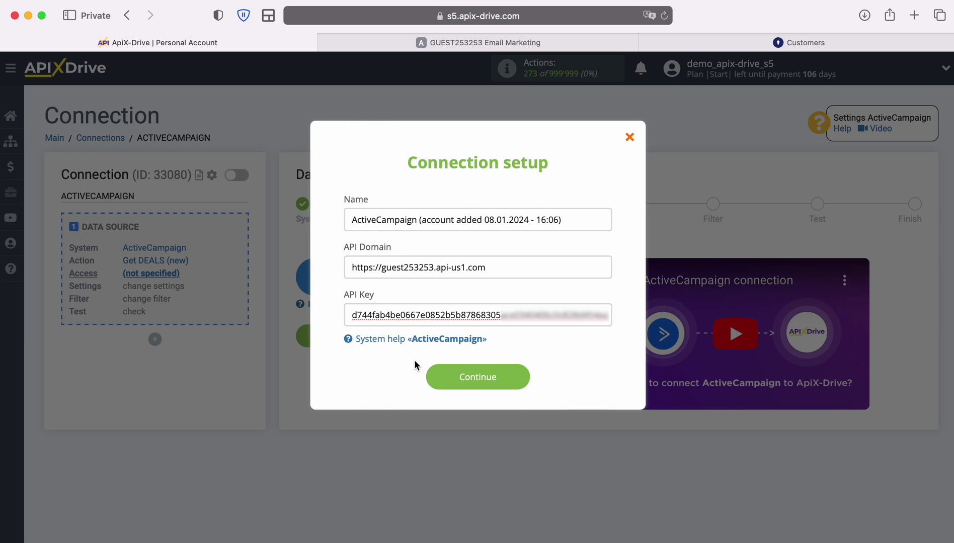
left_click(519, 379)
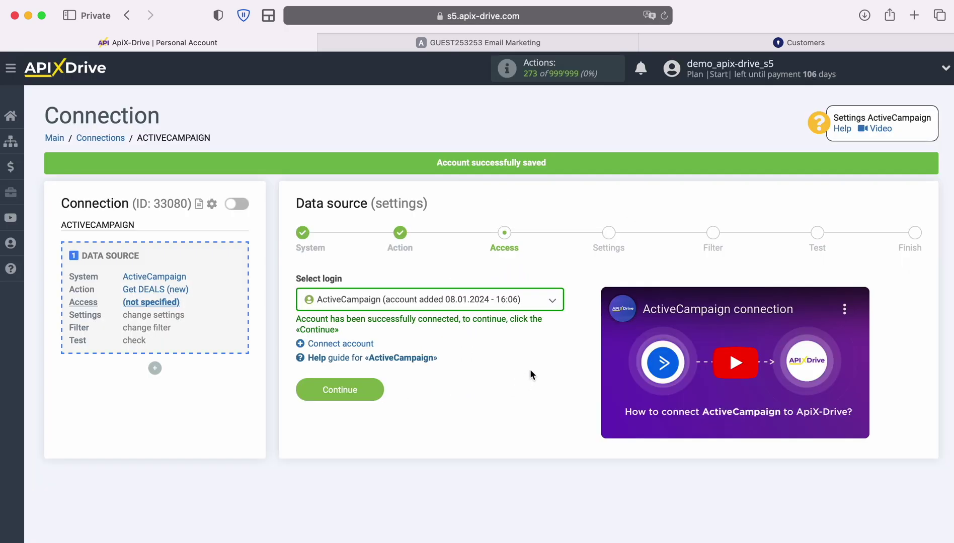
Select the newly connected ActiveCampaign account as the data source login and proceed to the source settings.
left_click(550, 310)
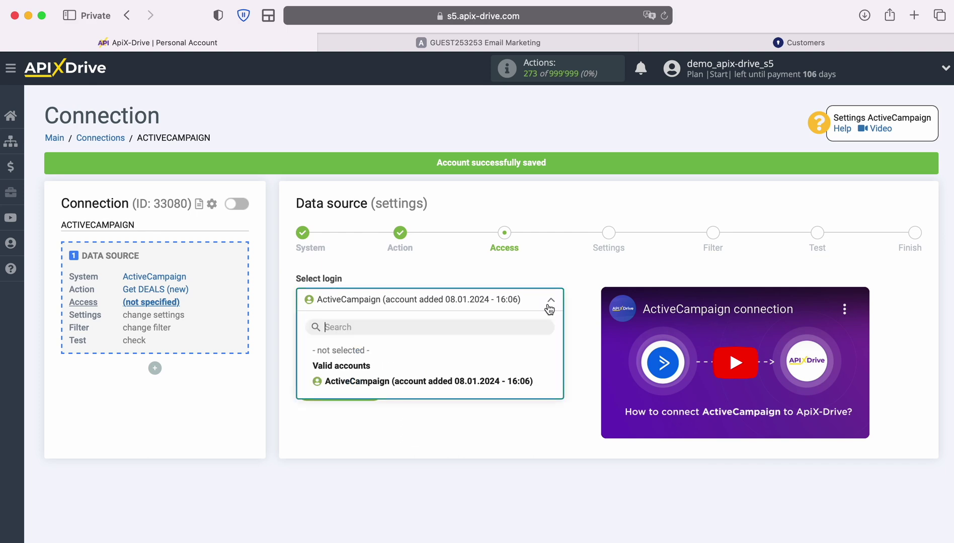
left_click(529, 383)
left_click(376, 390)
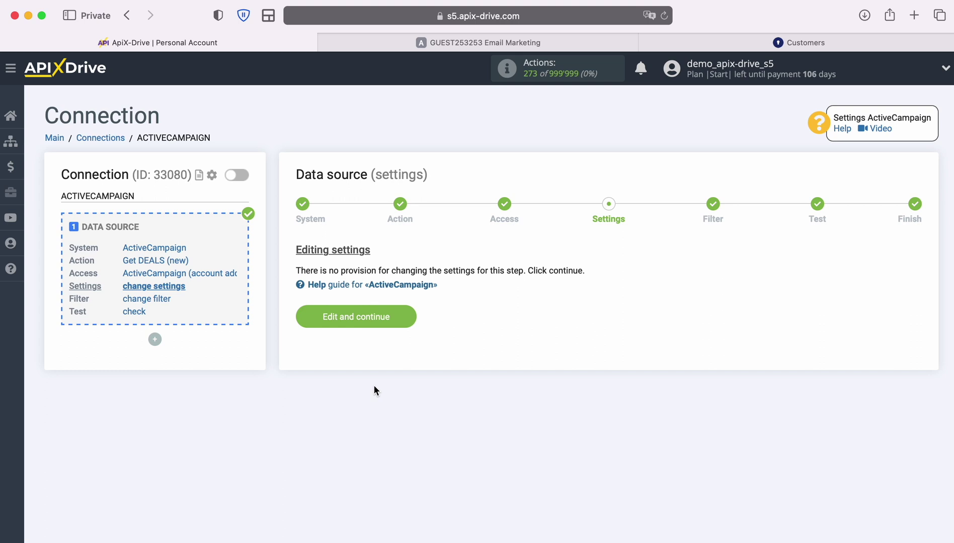
Accept the source settings without adding a filter, review the ActiveCampaign test data and complete the data source setup.
left_click(411, 315)
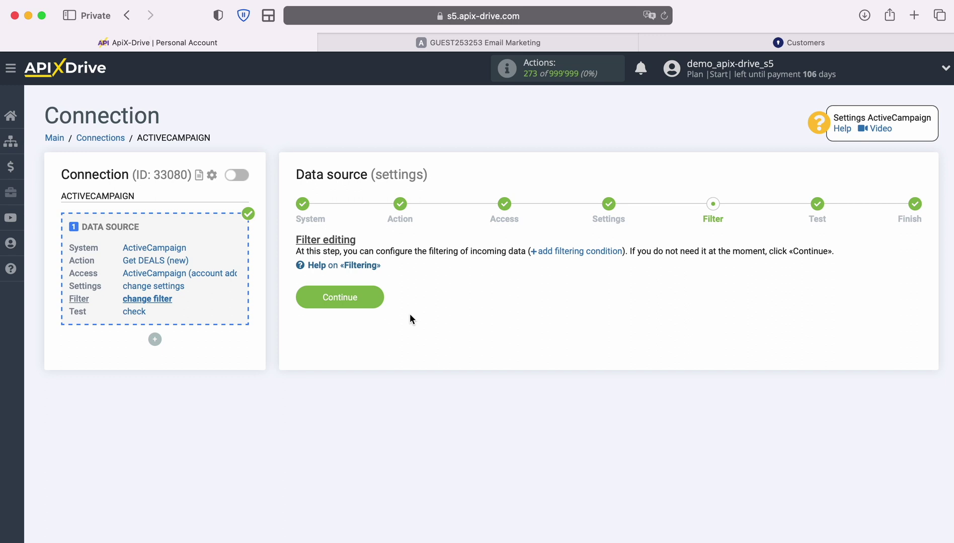
left_click(380, 297)
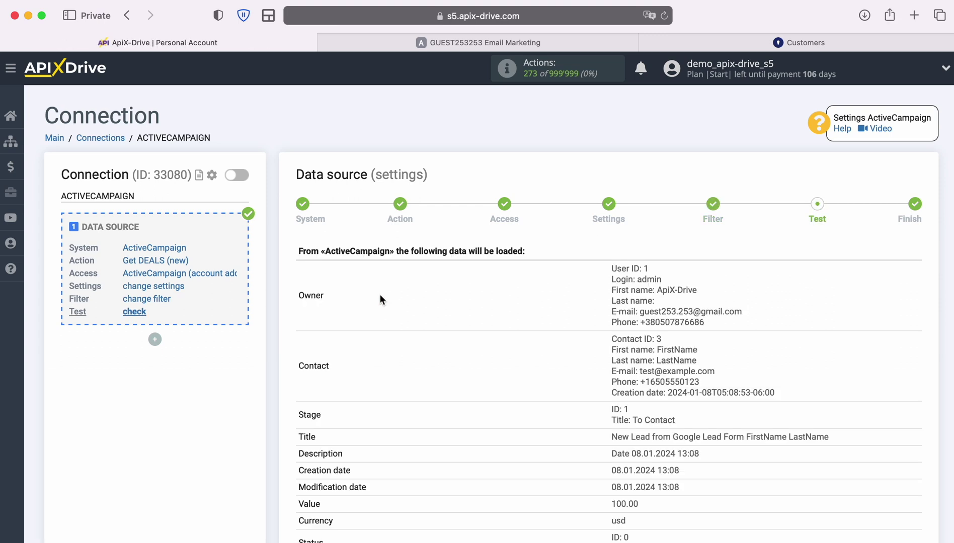
scroll(545, 313, "down", 5)
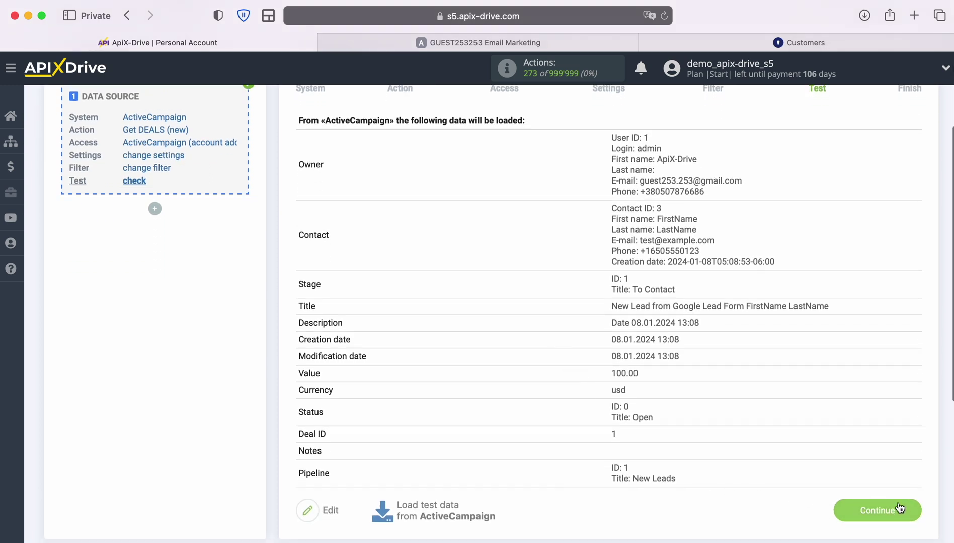
left_click(912, 510)
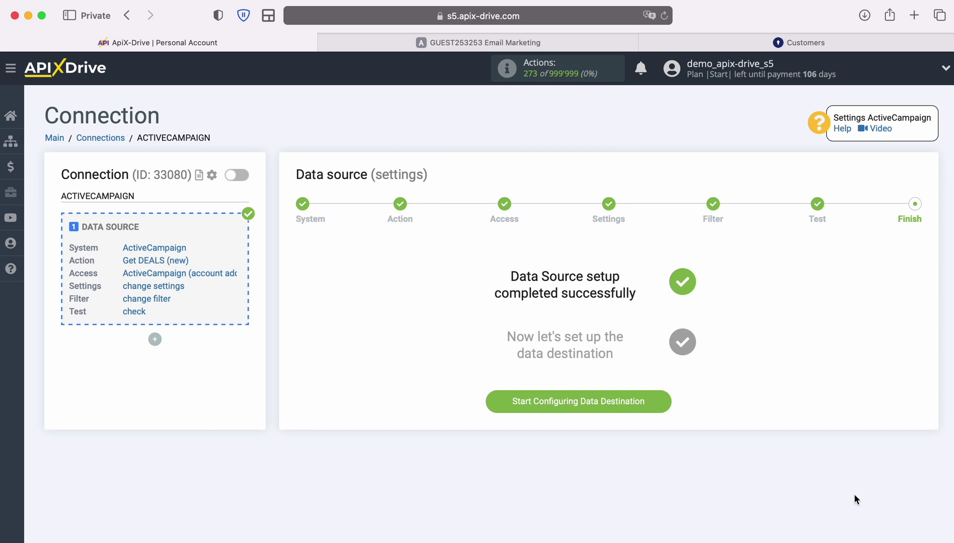
Start configuring the data destination and set KeyCRM as its system.
left_click(667, 403)
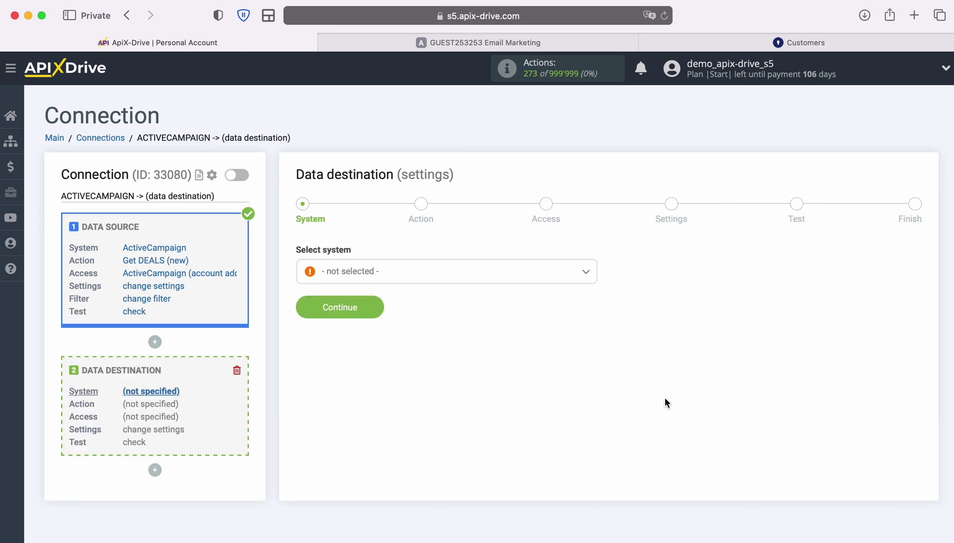
left_click(455, 274)
scroll(503, 363, "down", 15)
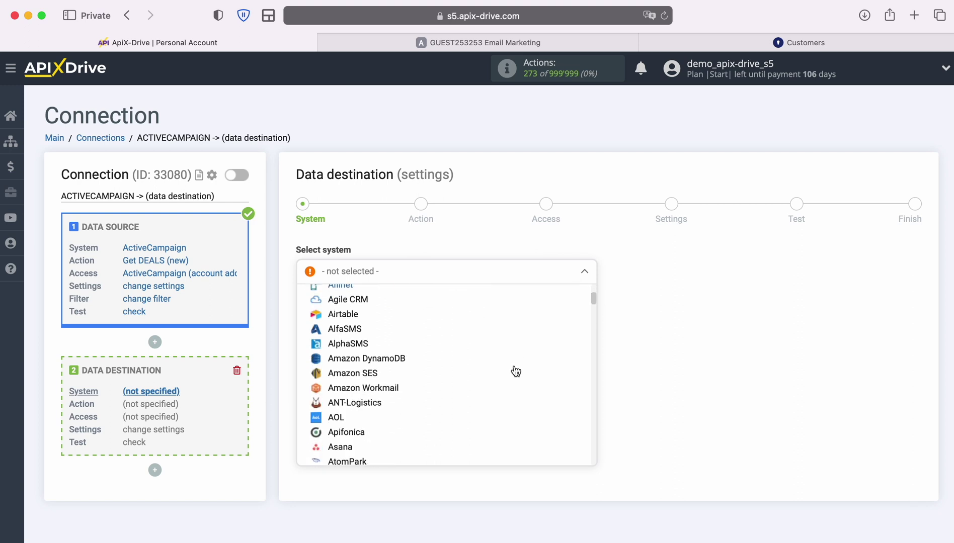
scroll(527, 381, "down", 15)
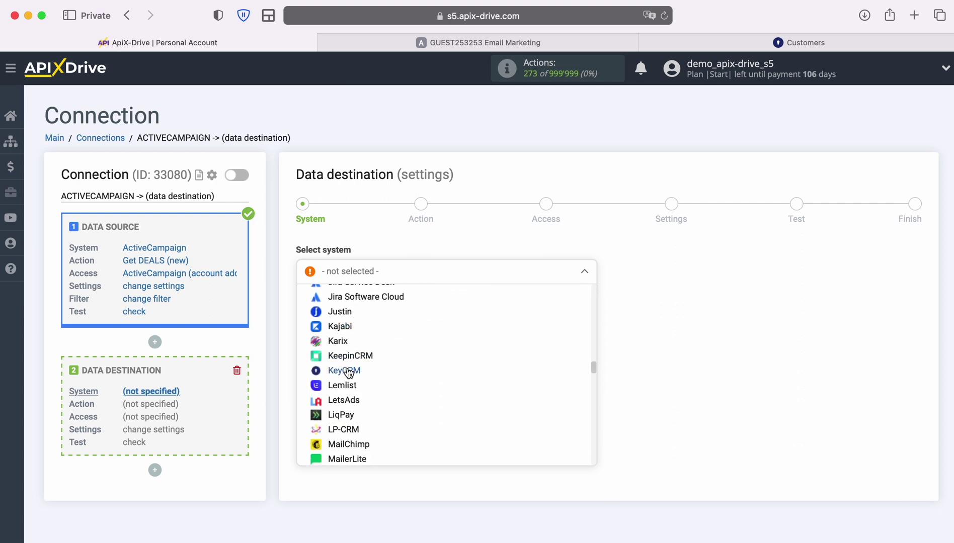
left_click(340, 371)
left_click(376, 306)
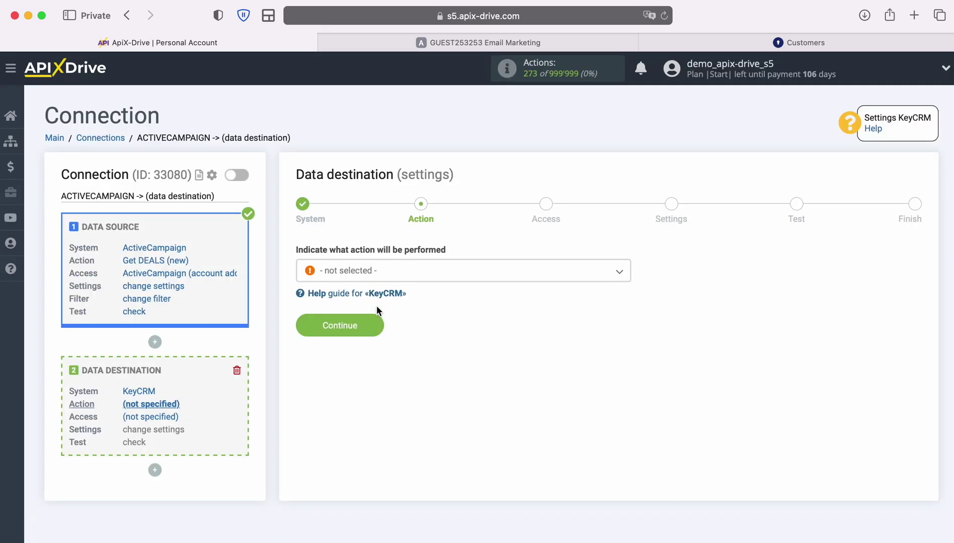
Set the KeyCRM destination action to Create CUSTOMER and proceed to account access.
left_click(424, 274)
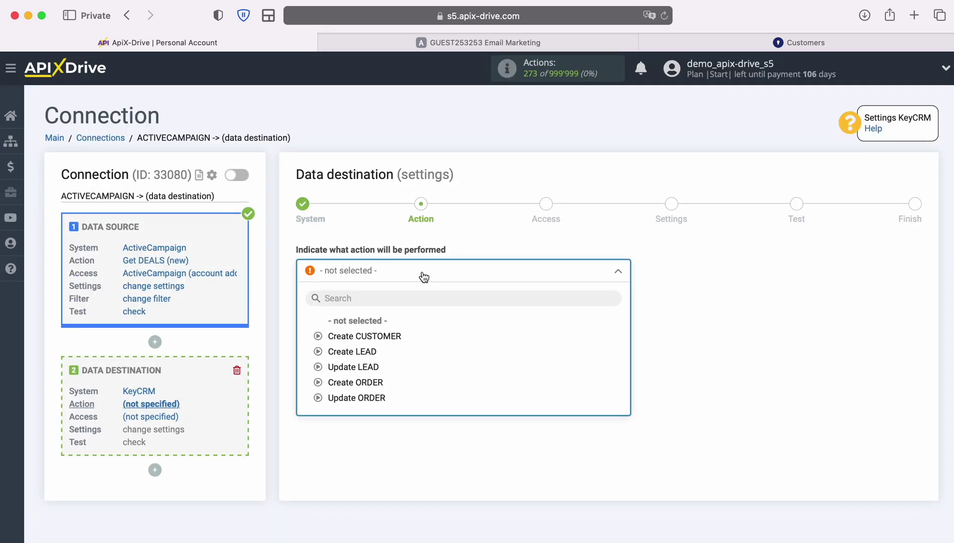
left_click(391, 335)
left_click(377, 325)
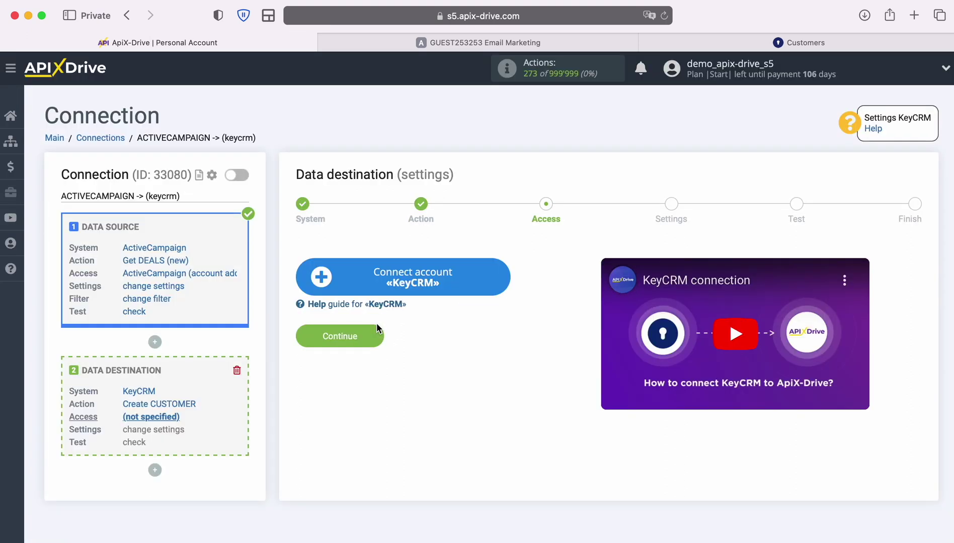
Start connecting a KeyCRM account, switch to KeyCRM and copy the API key from its general settings.
left_click(503, 283)
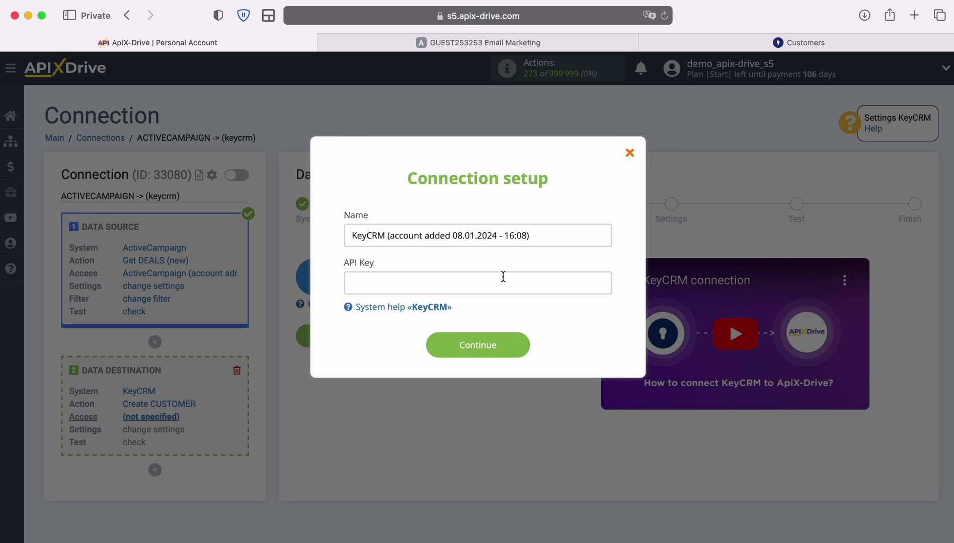
left_click(674, 48)
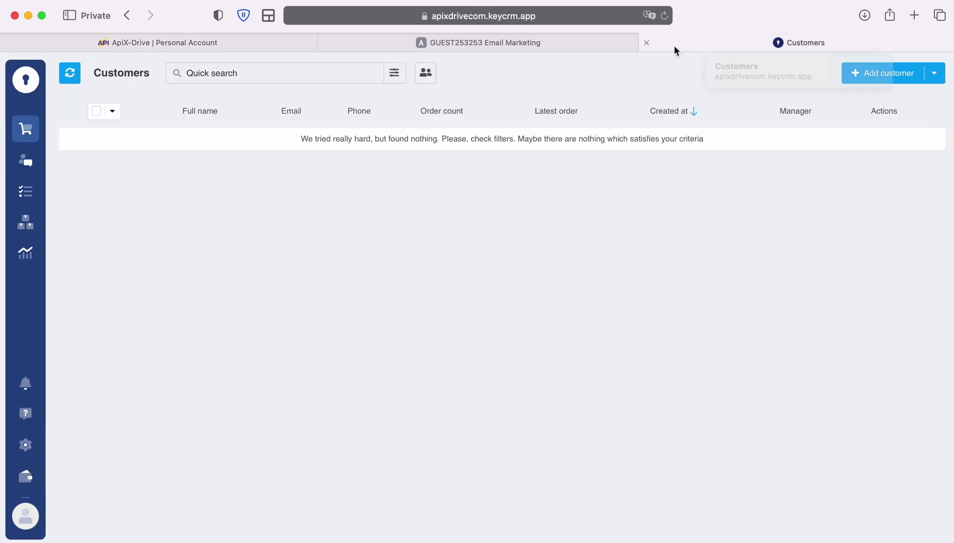
left_click(25, 445)
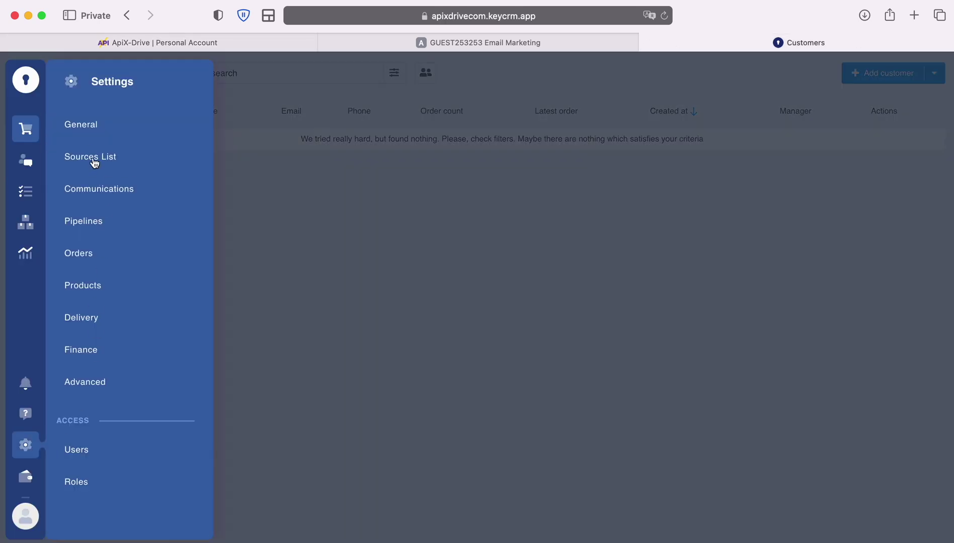
left_click(85, 127)
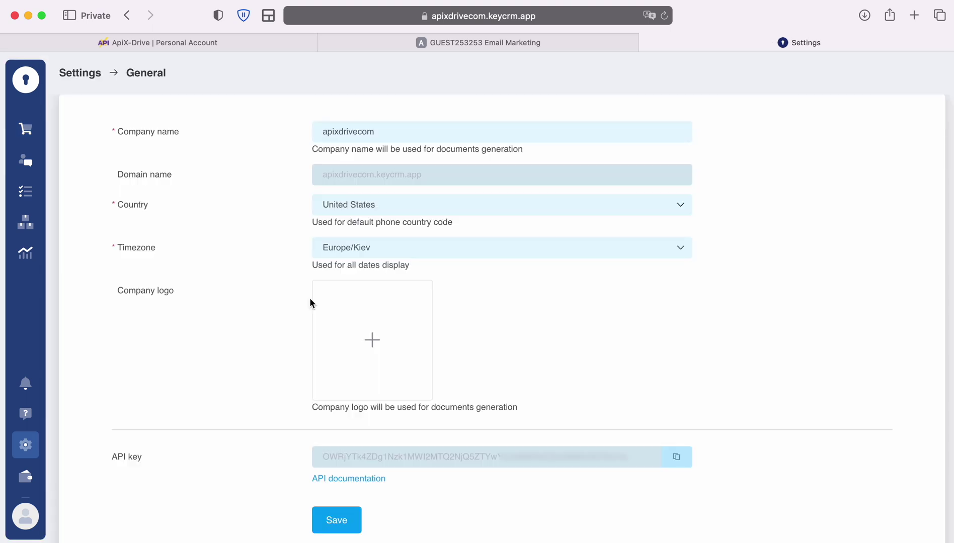
left_click(676, 458)
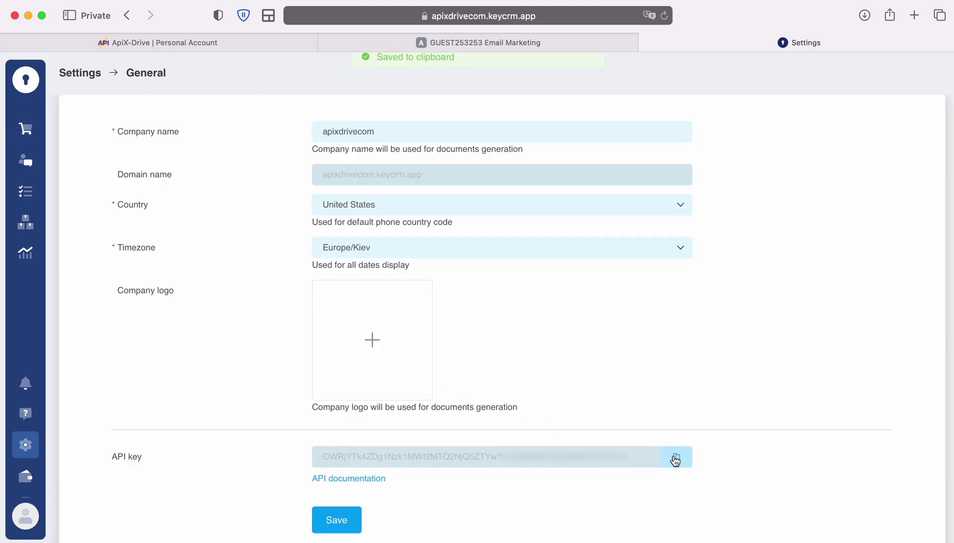
Return to ApiX-Drive, paste the API key into the KeyCRM connection setup and submit it.
left_click(214, 43)
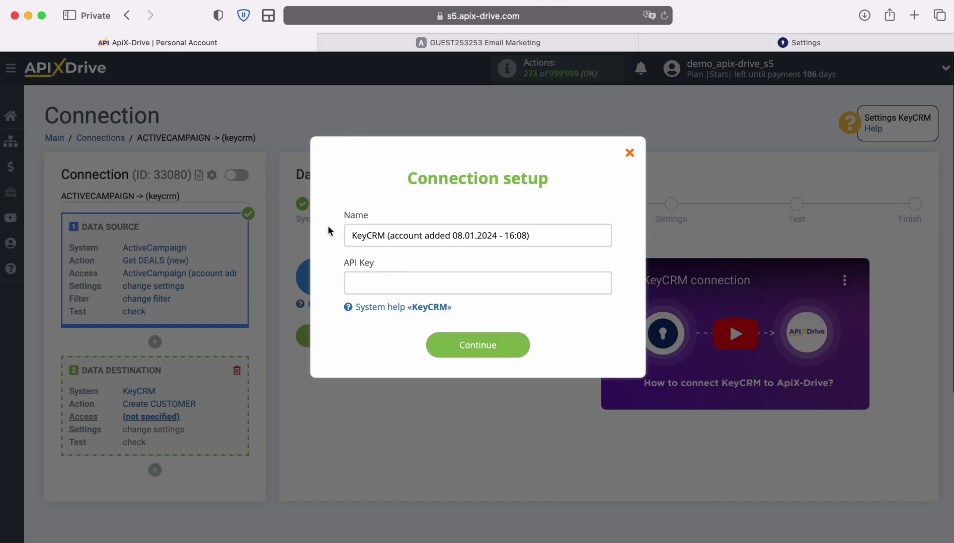
right_click(368, 278)
left_click(390, 314)
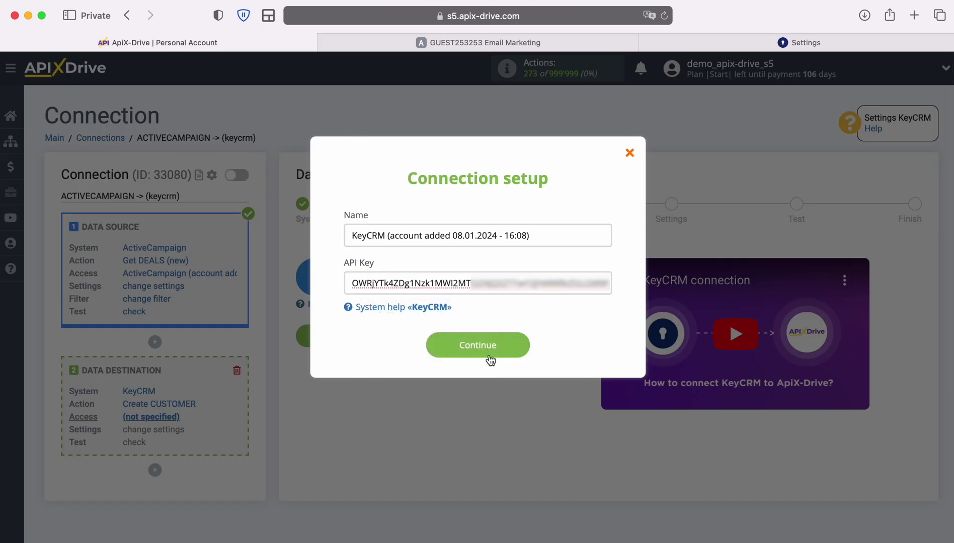
left_click(518, 344)
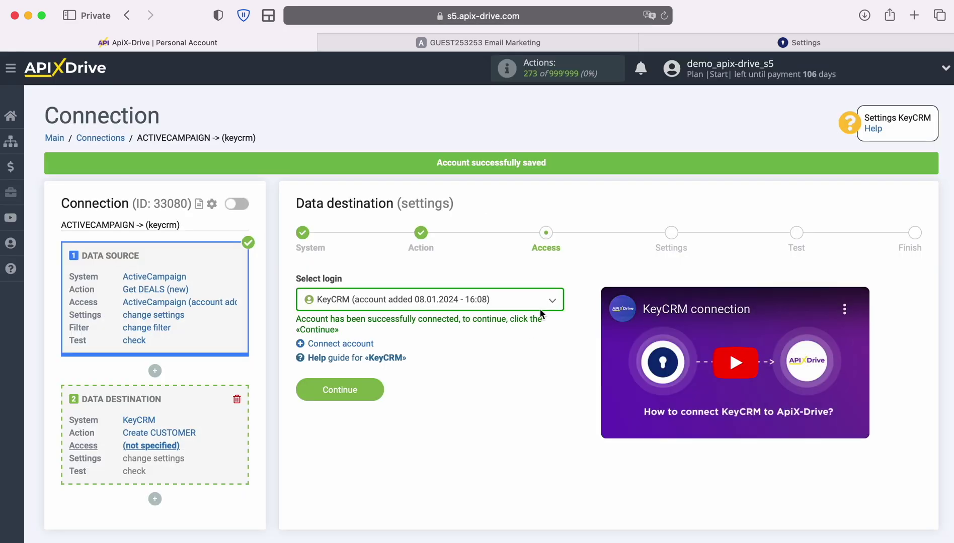
Select the newly connected KeyCRM account as the data destination login and proceed to the destination settings.
left_click(545, 309)
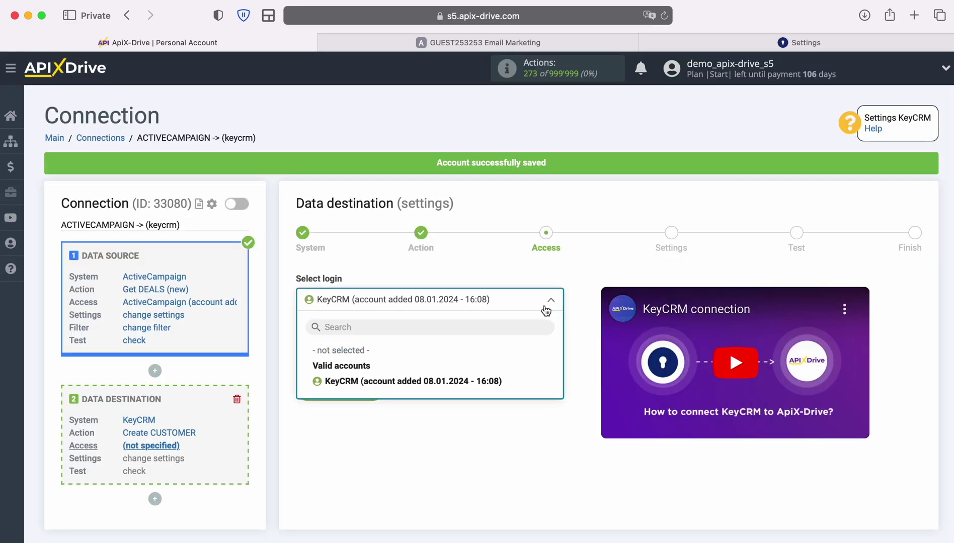
left_click(492, 381)
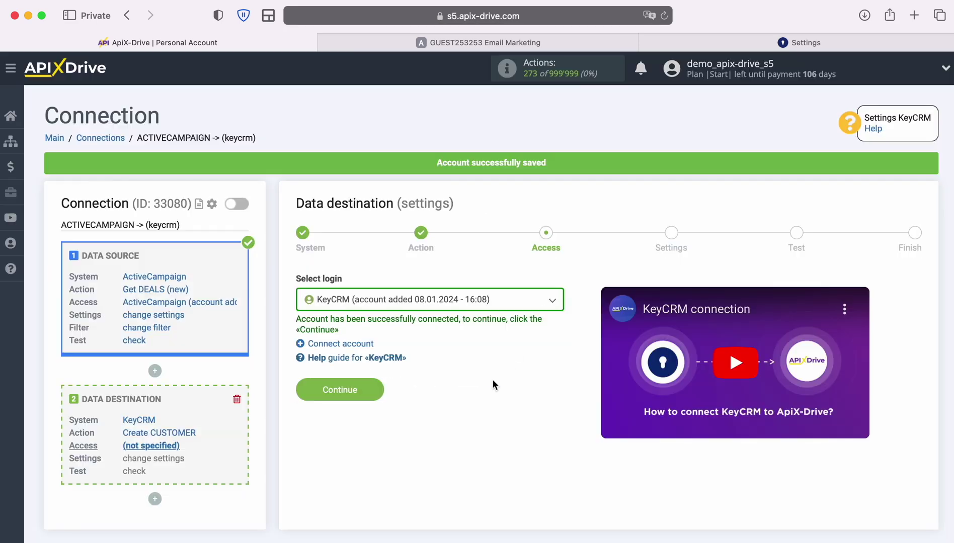
left_click(381, 391)
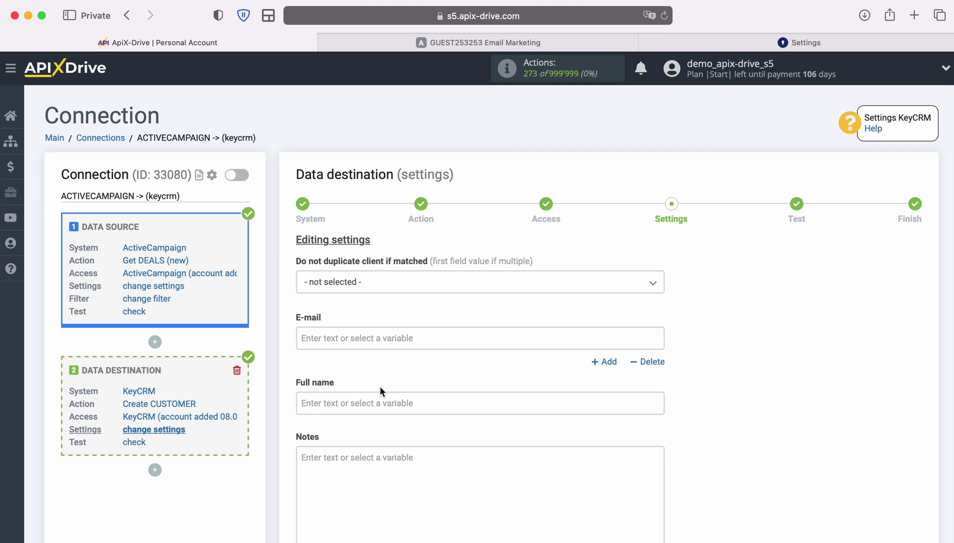
Map the customer's E-mail field to the ActiveCampaign contact E-mail variable.
left_click(358, 347)
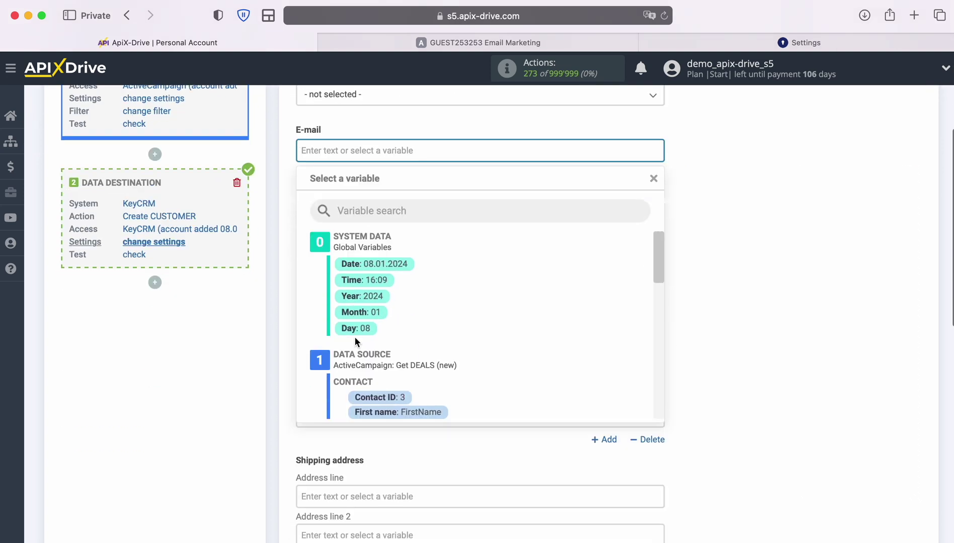
scroll(584, 340, "down", 2)
scroll(583, 341, "down", 2)
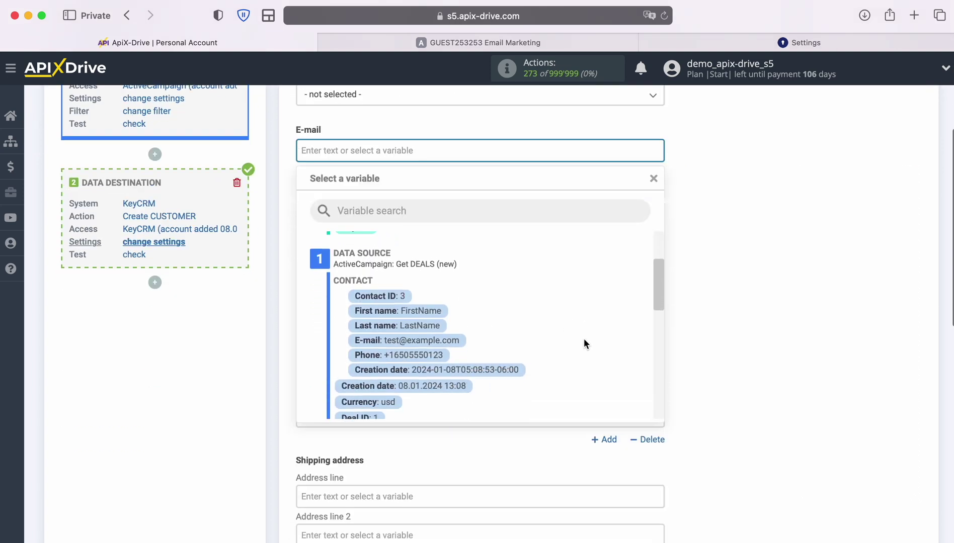
scroll(601, 336, "down", 1)
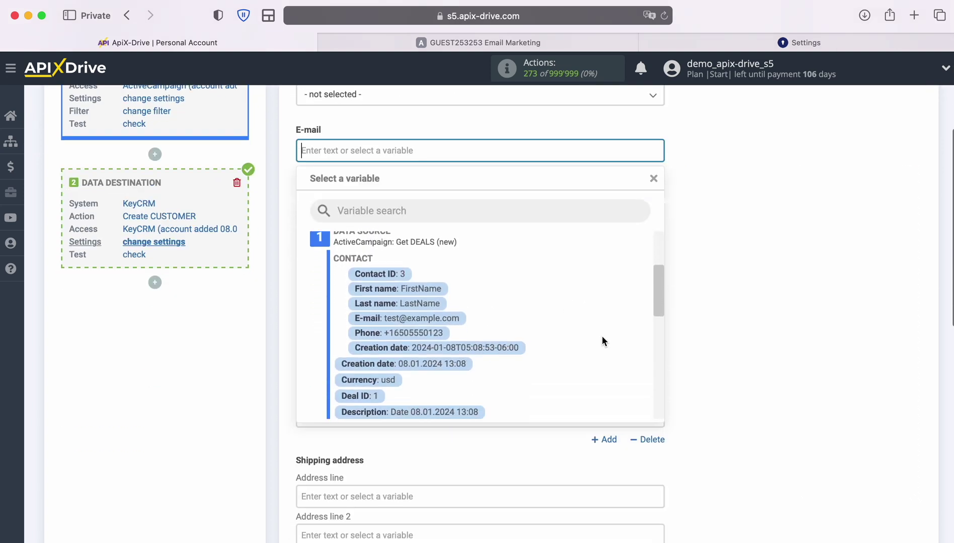
left_click(450, 319)
Fill the Full name field with the ActiveCampaign First name and Last name variables.
left_click(394, 216)
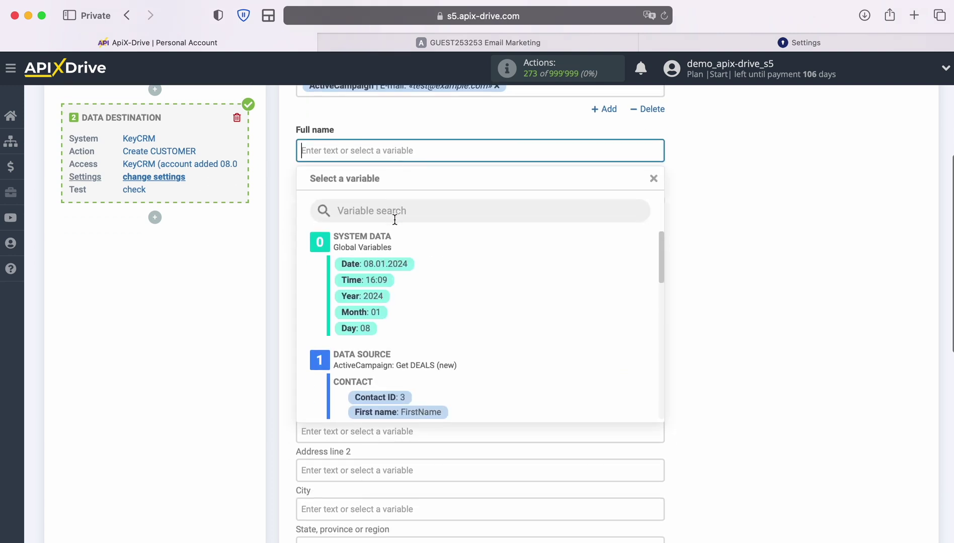
scroll(620, 314, "down", 1)
scroll(593, 315, "down", 1)
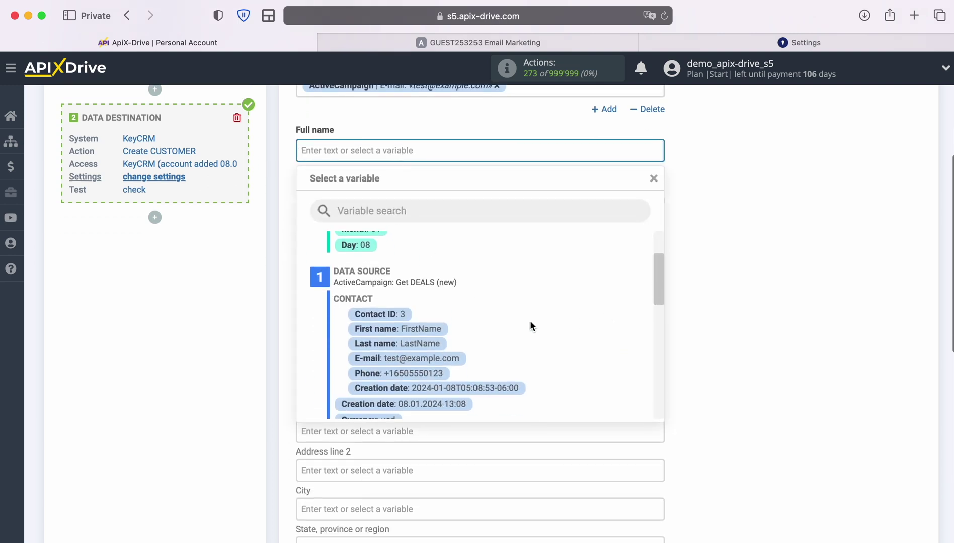
left_click(438, 331)
left_click(515, 151)
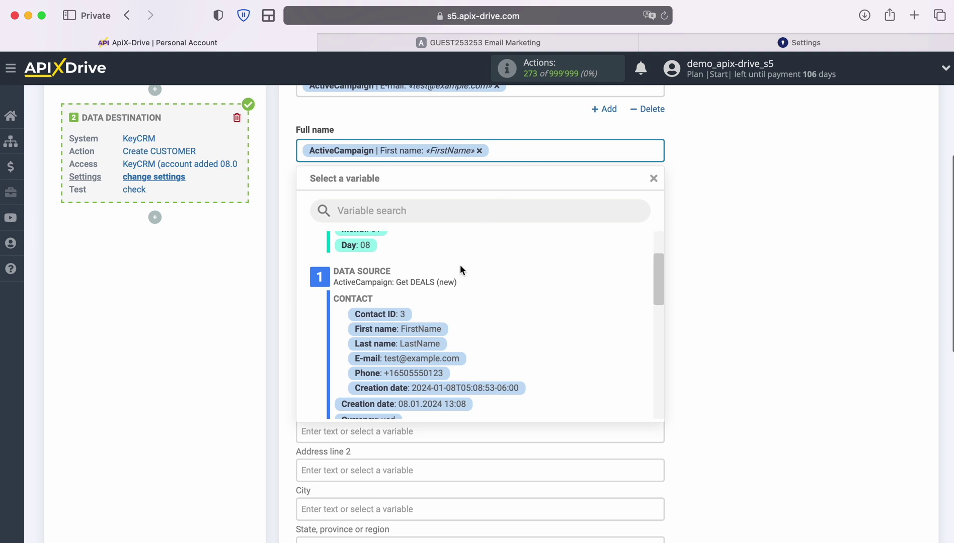
left_click(428, 338)
Map the Phone field to the ActiveCampaign contact Phone variable and save the destination settings.
scroll(432, 335, "down", 3)
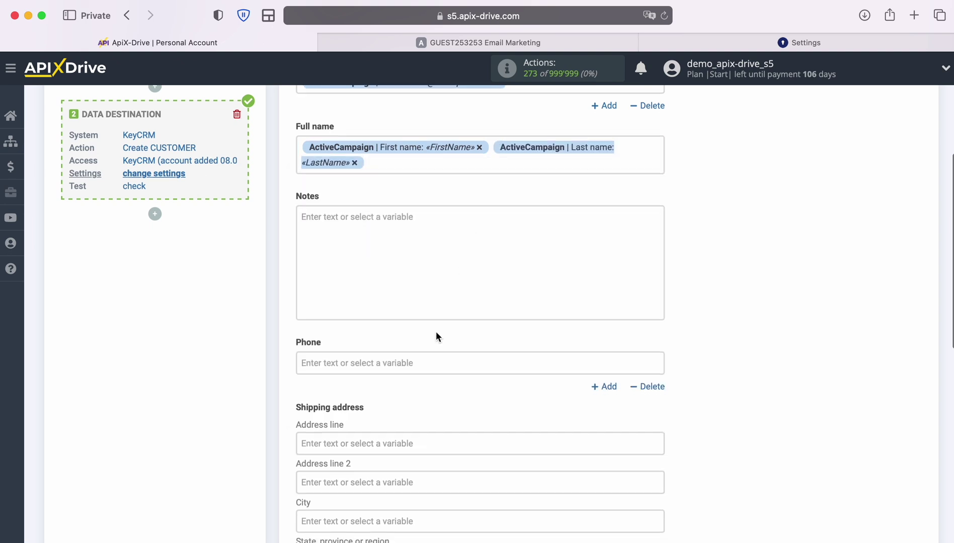
left_click(378, 256)
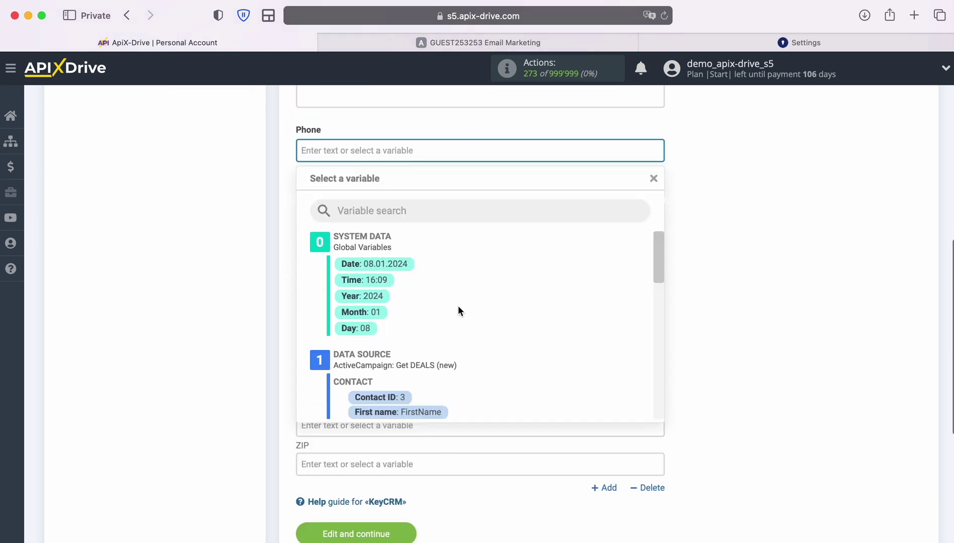
scroll(578, 302, "down", 5)
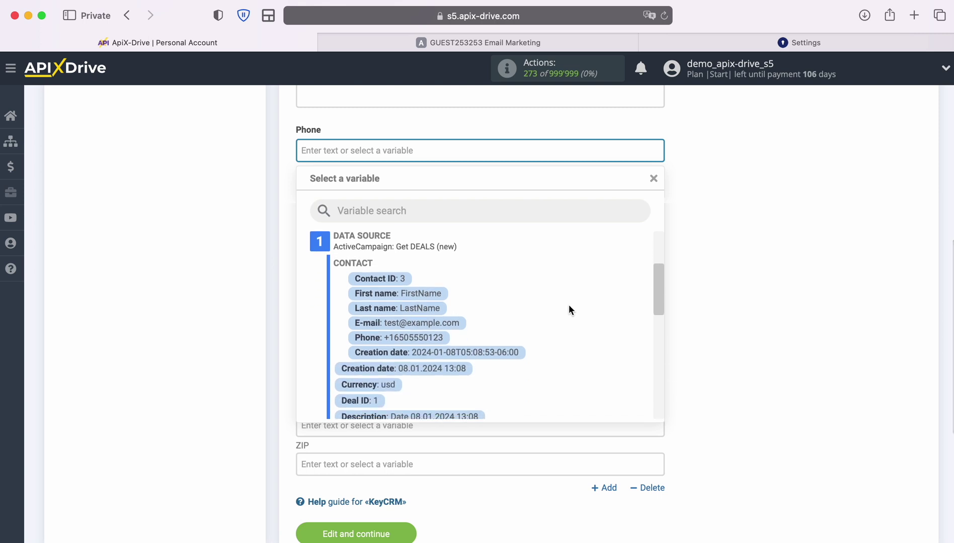
left_click(427, 338)
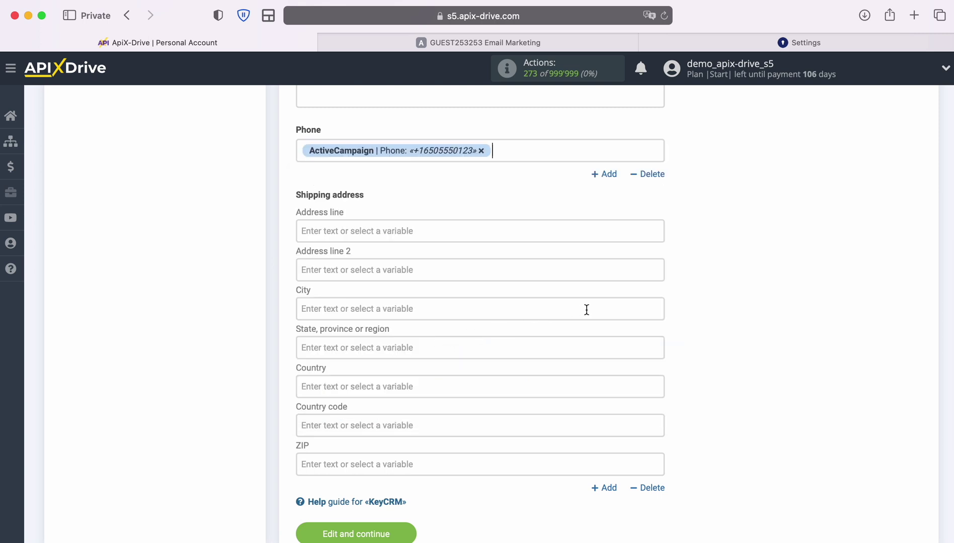
scroll(602, 308, "down", 3)
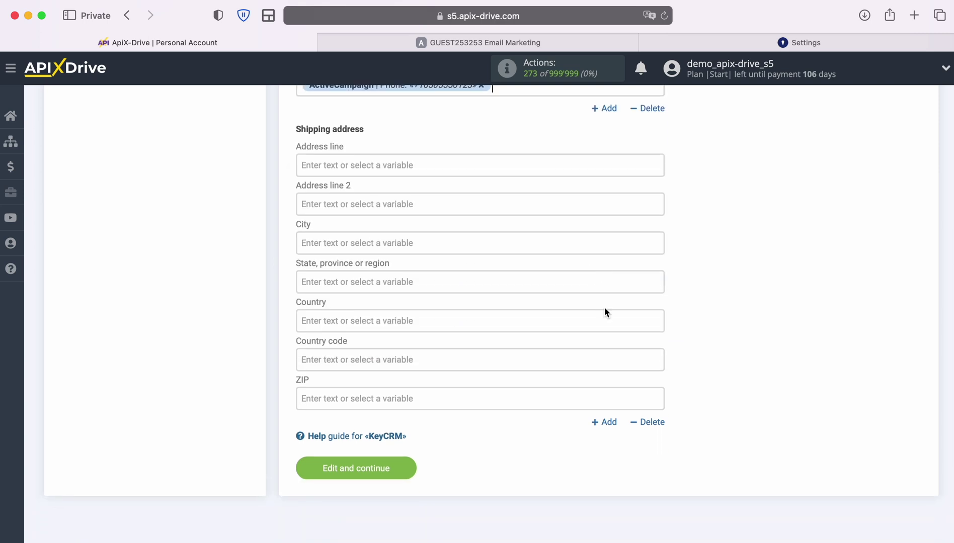
left_click(409, 465)
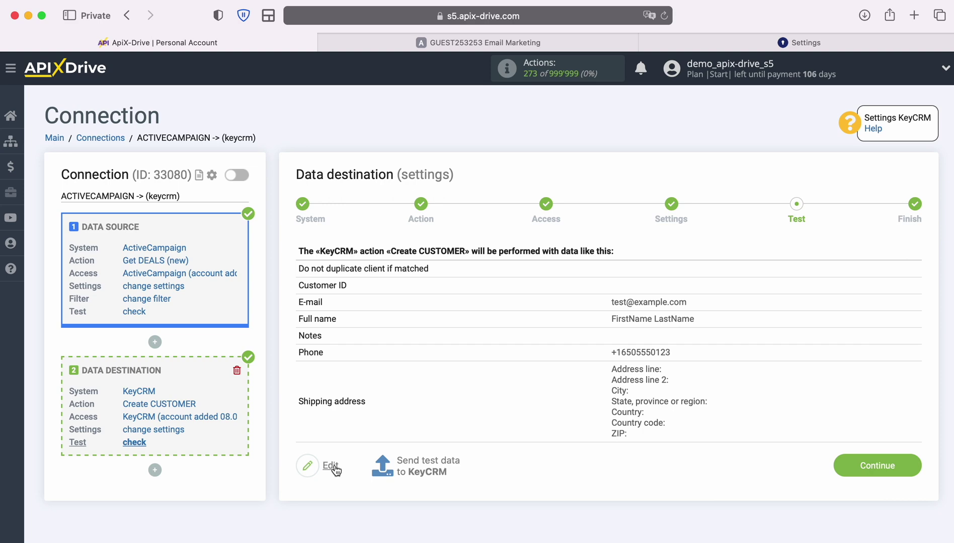
Send the test data to KeyCRM, then switch to KeyCRM and open the created test customer's details.
left_click(429, 462)
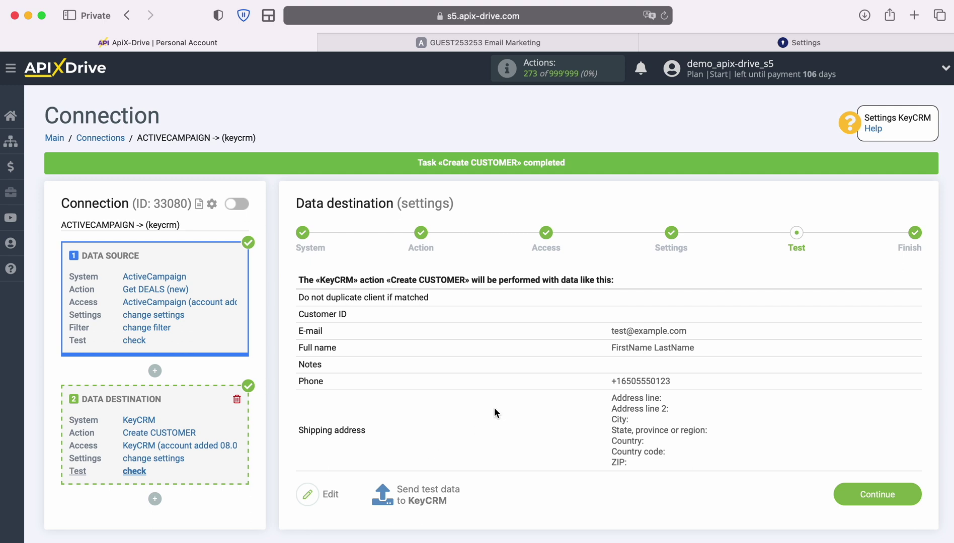
left_click(670, 46)
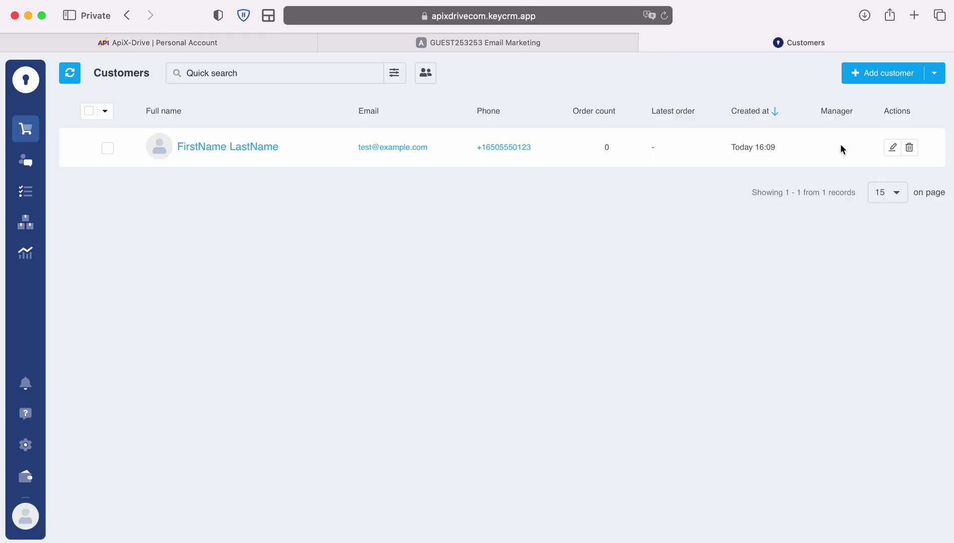
left_click(893, 147)
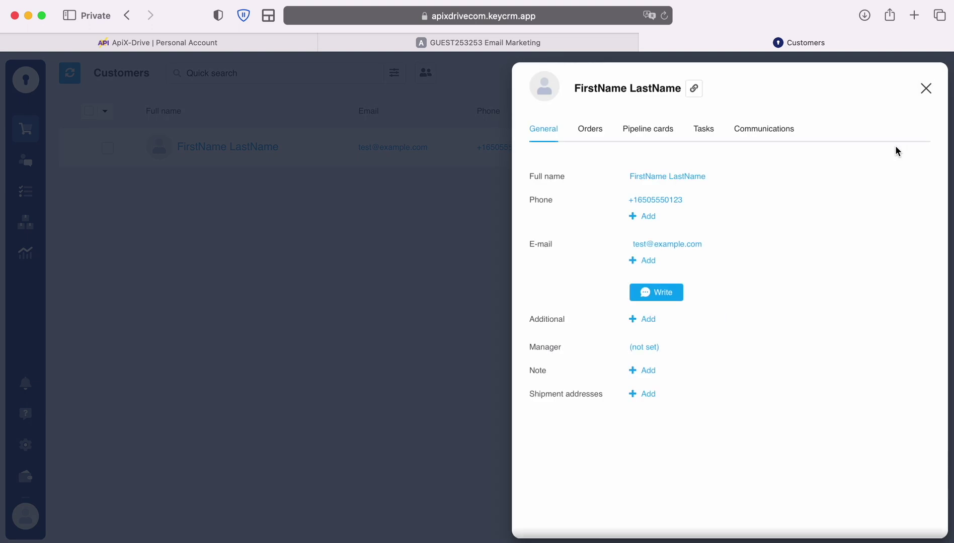
Return to ApiX-Drive, complete the data destination setup and enable auto-update for the connection.
left_click(137, 40)
left_click(917, 495)
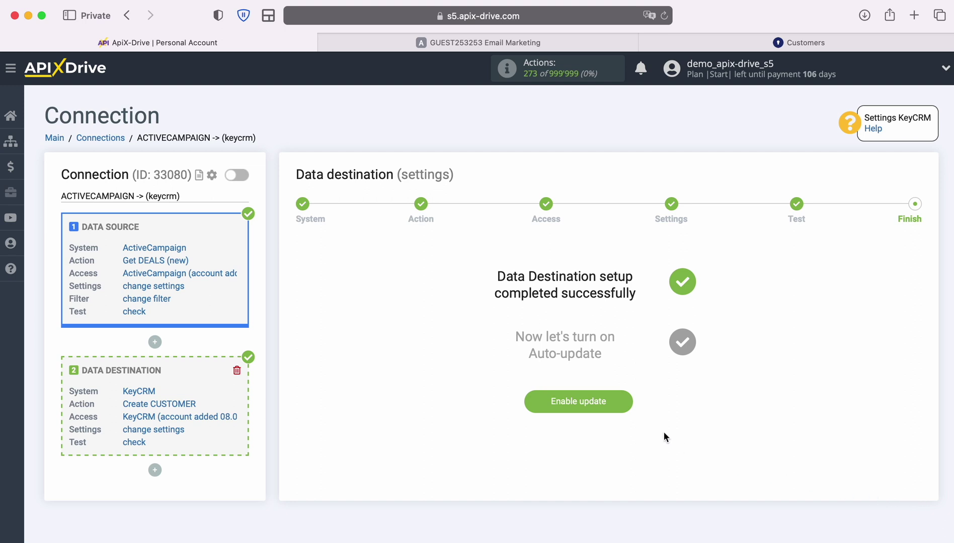
left_click(629, 399)
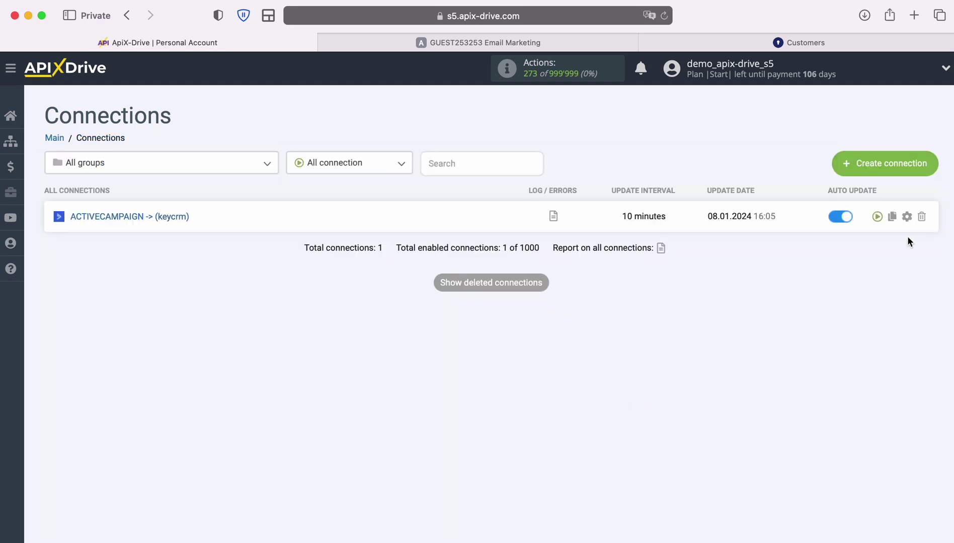
Set the update interval of the ACTIVECAMPAIGN -> (keycrm) connection to 5 minutes and save it.
left_click(907, 216)
left_click(567, 311)
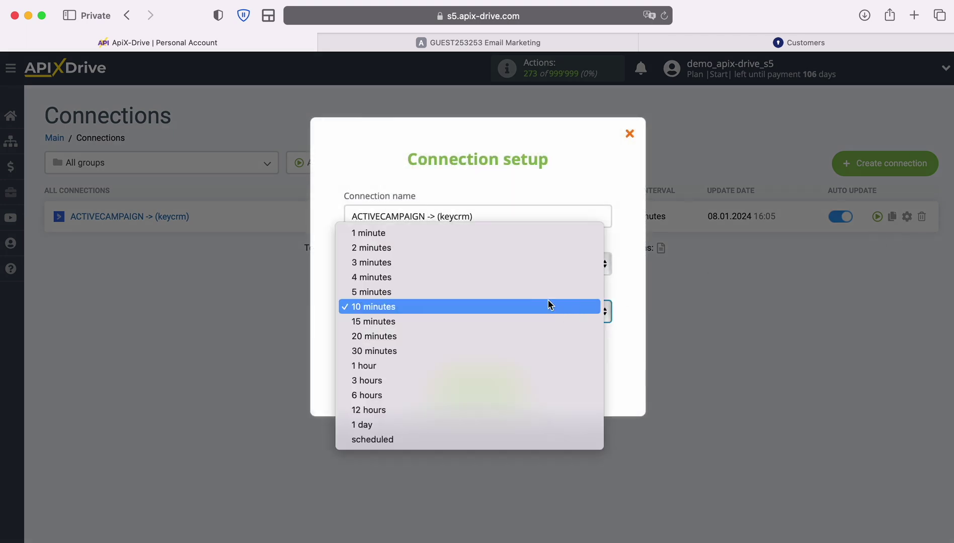
left_click(541, 293)
left_click(522, 380)
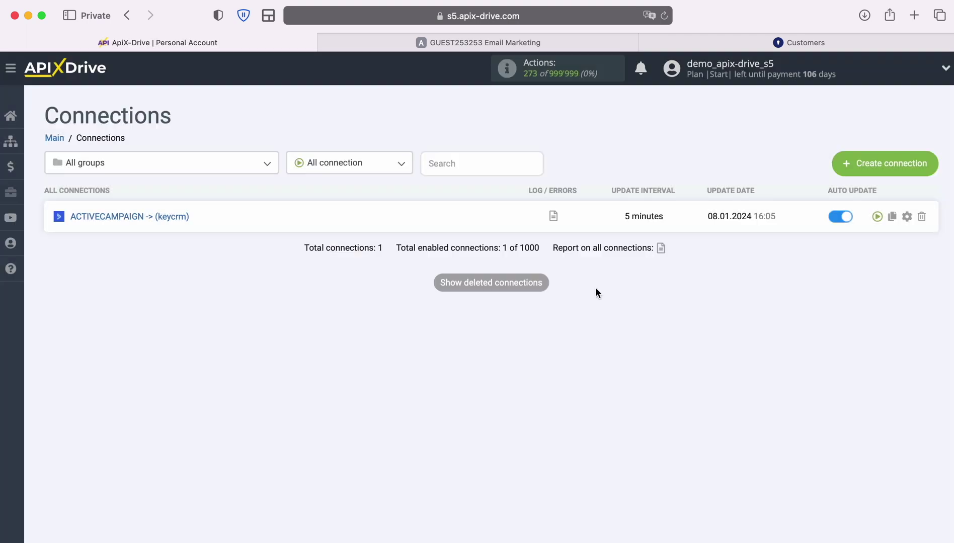